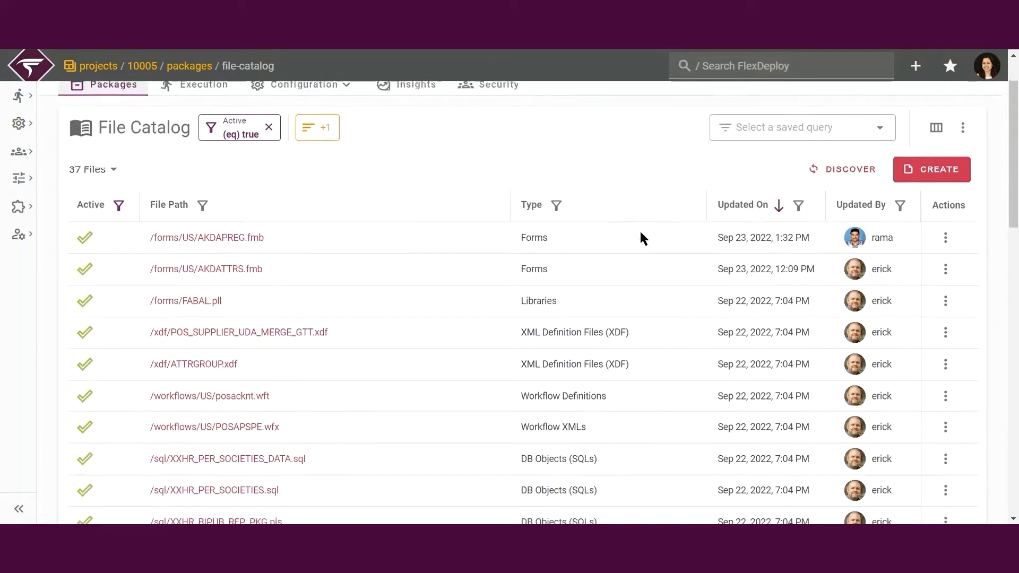
{"action": "scroll", "coordinate": [662, 215], "scroll_direction": "up", "scroll_amount": 1}
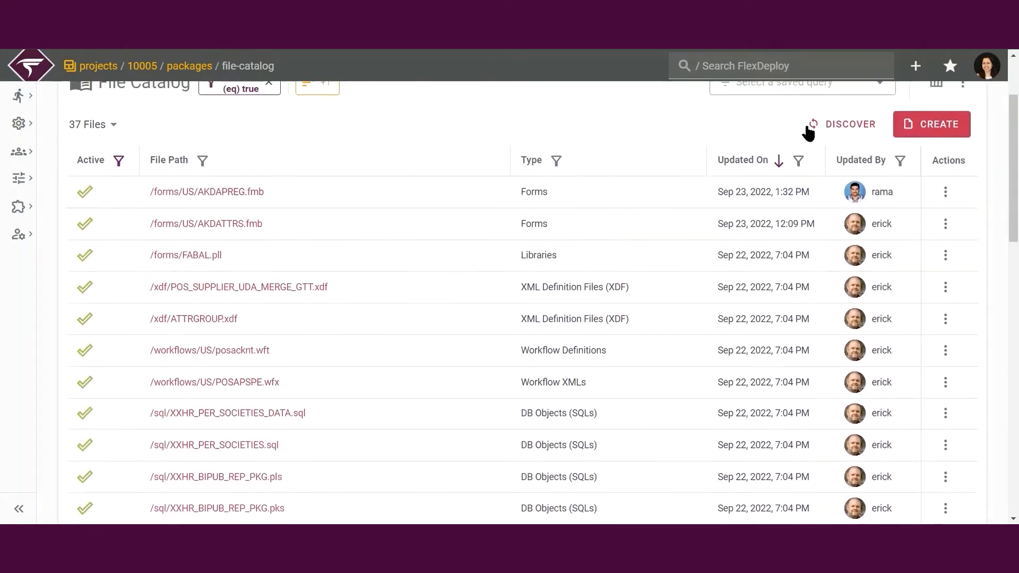
{"action": "left_click", "coordinate": [812, 126]}
{"action": "left_click", "coordinate": [629, 213]}
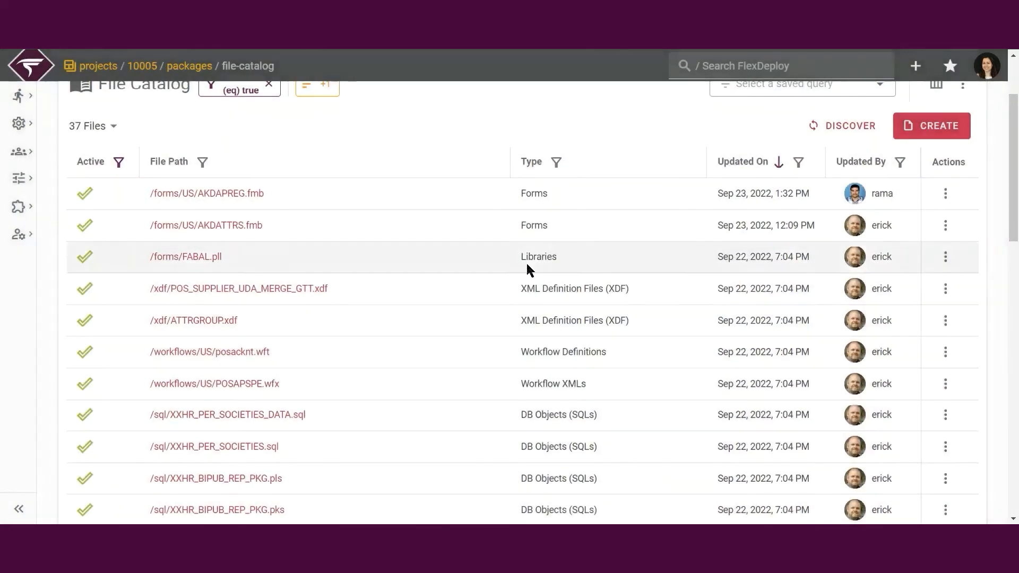
- Create a package named ALLIED-3 with the User Managed package type in the XXHR project
{"action": "scroll", "coordinate": [482, 299], "scroll_direction": "up", "scroll_amount": 4}
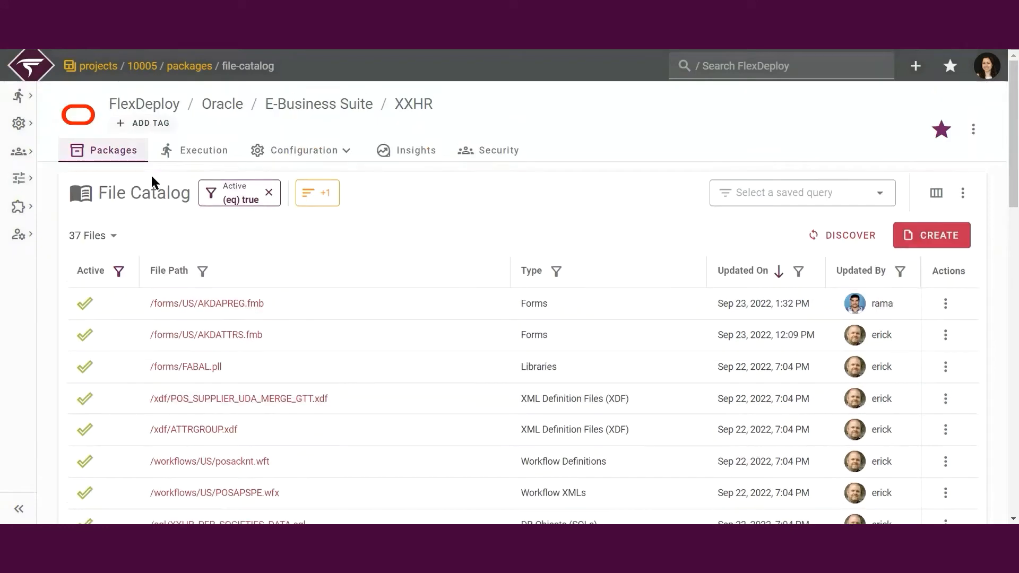
{"action": "left_click", "coordinate": [99, 158]}
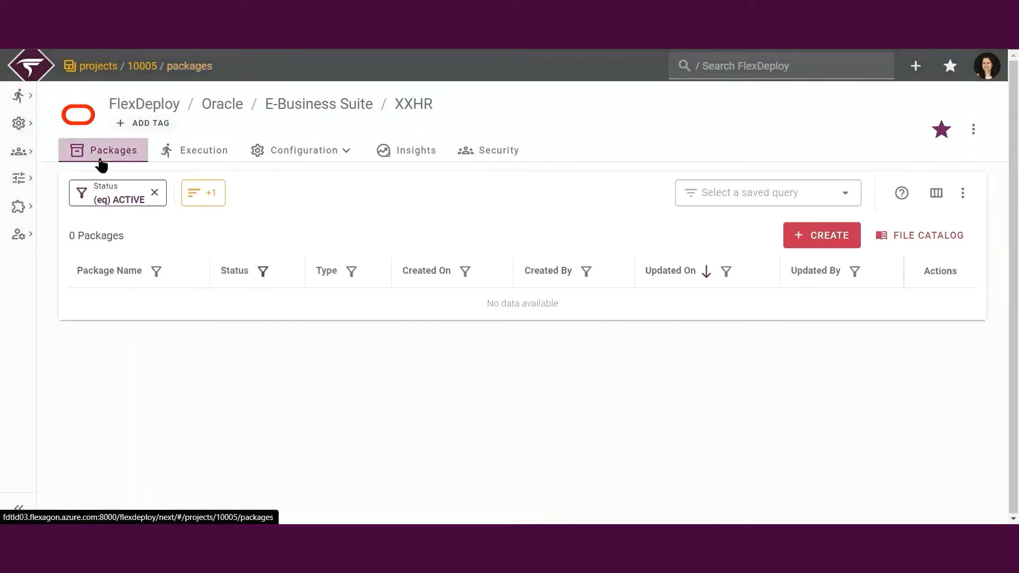
{"action": "left_click", "coordinate": [797, 235]}
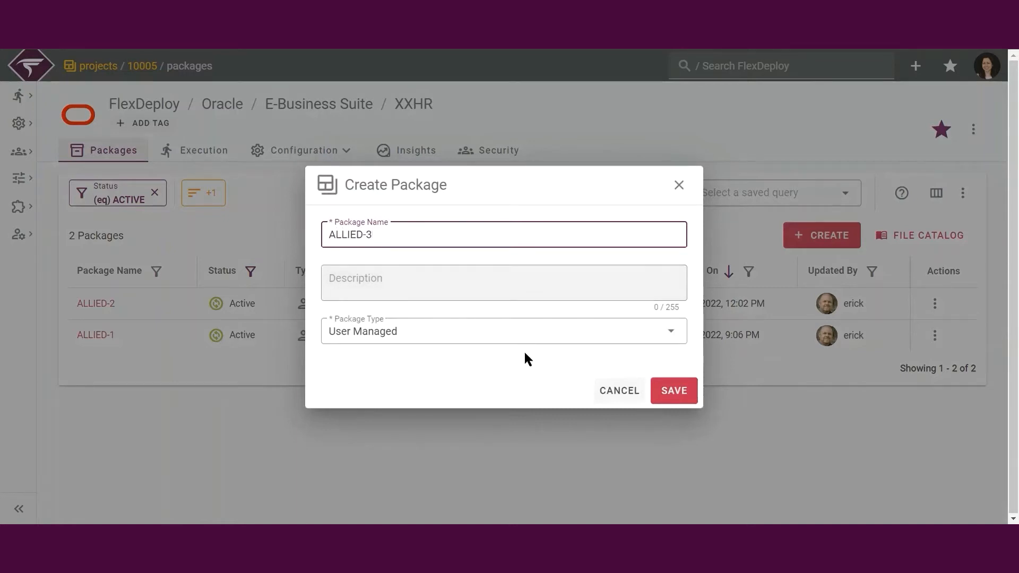
{"action": "left_click", "coordinate": [505, 336]}
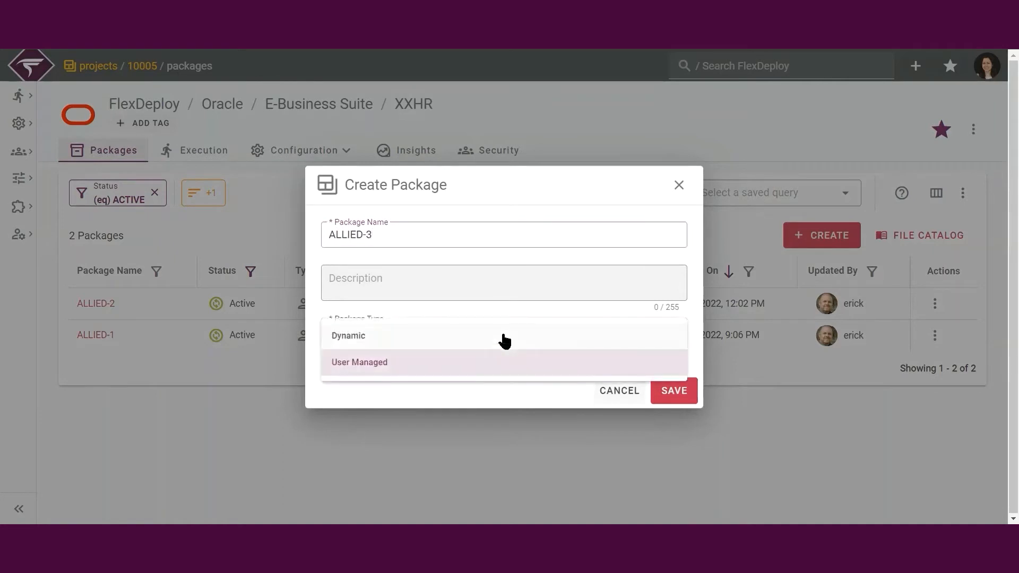
{"action": "left_click", "coordinate": [487, 366]}
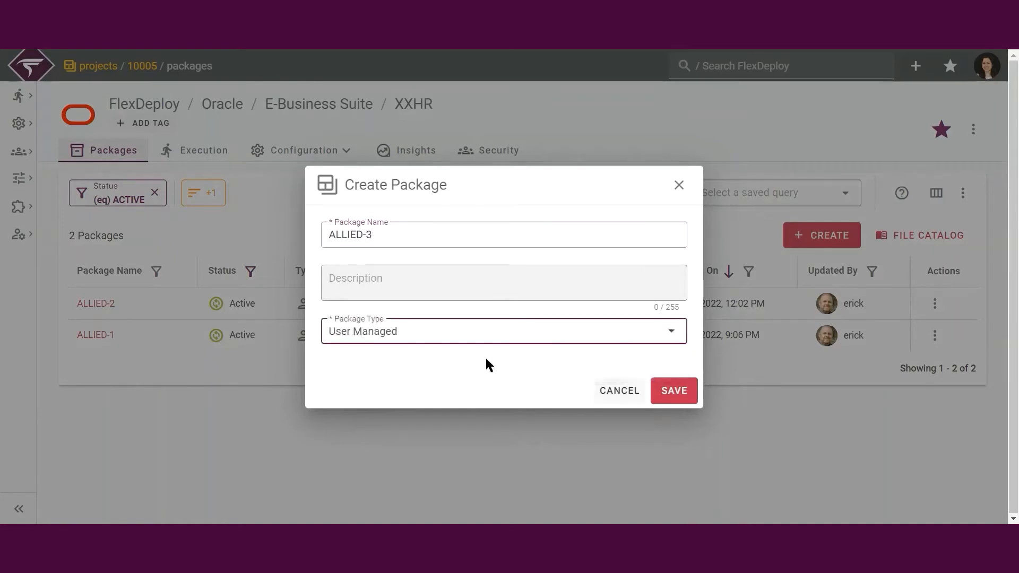
{"action": "left_click", "coordinate": [673, 390]}
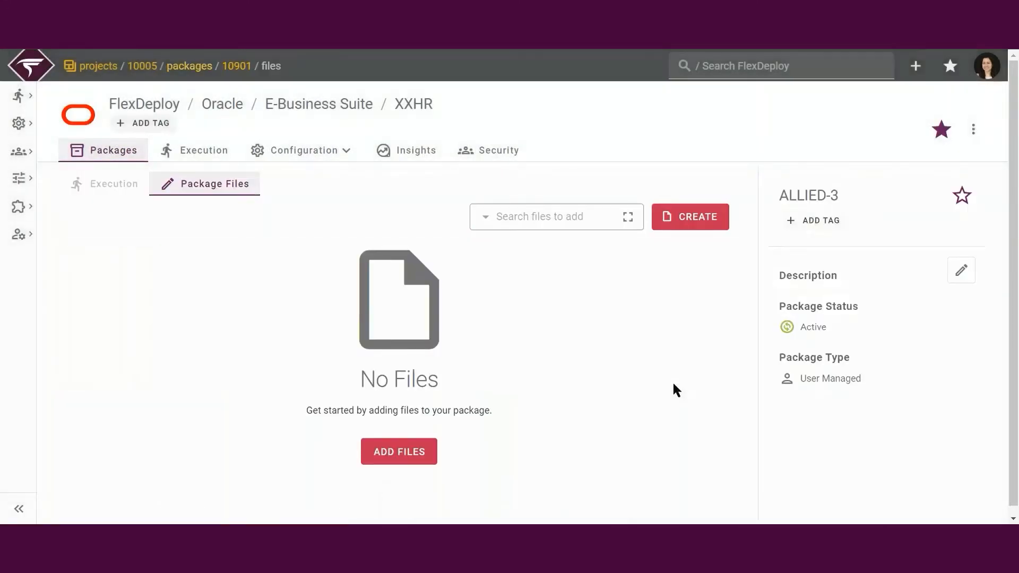
- Mark package ALLIED-3 as a favorite and save it with ALLIED-3 as its related issue
{"action": "left_click", "coordinate": [960, 270]}
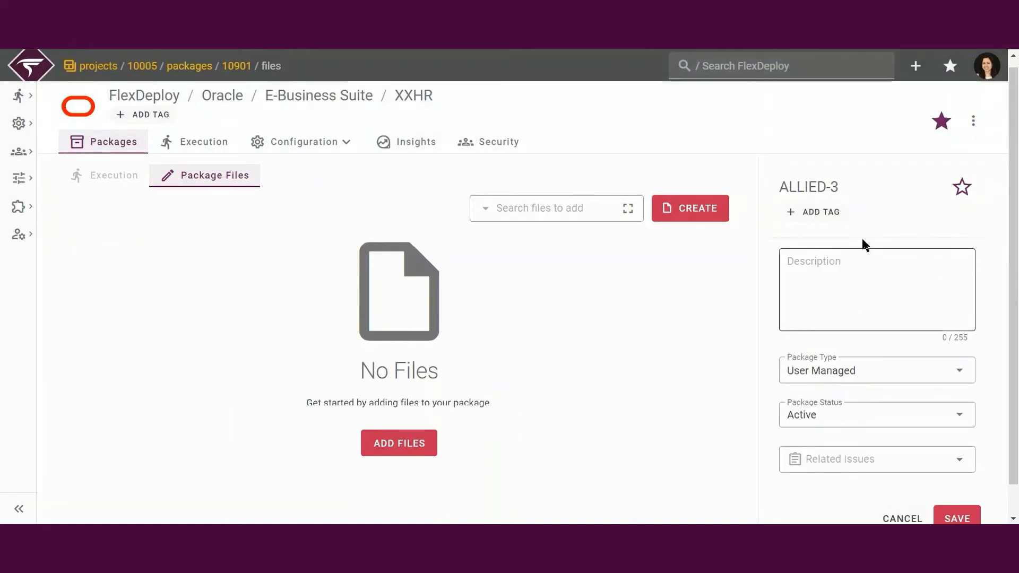
{"action": "left_click", "coordinate": [961, 189]}
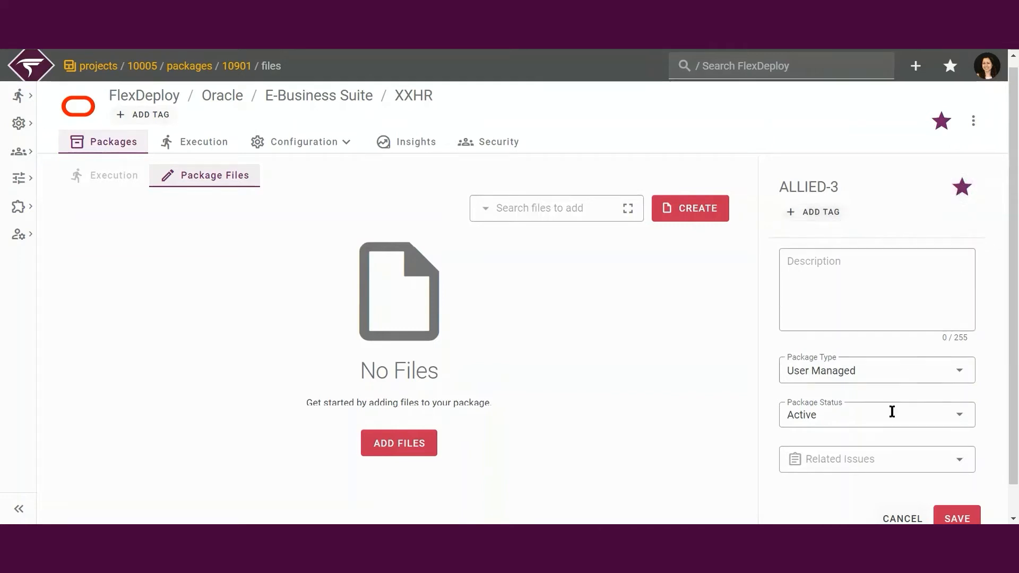
{"action": "left_click", "coordinate": [868, 457]}
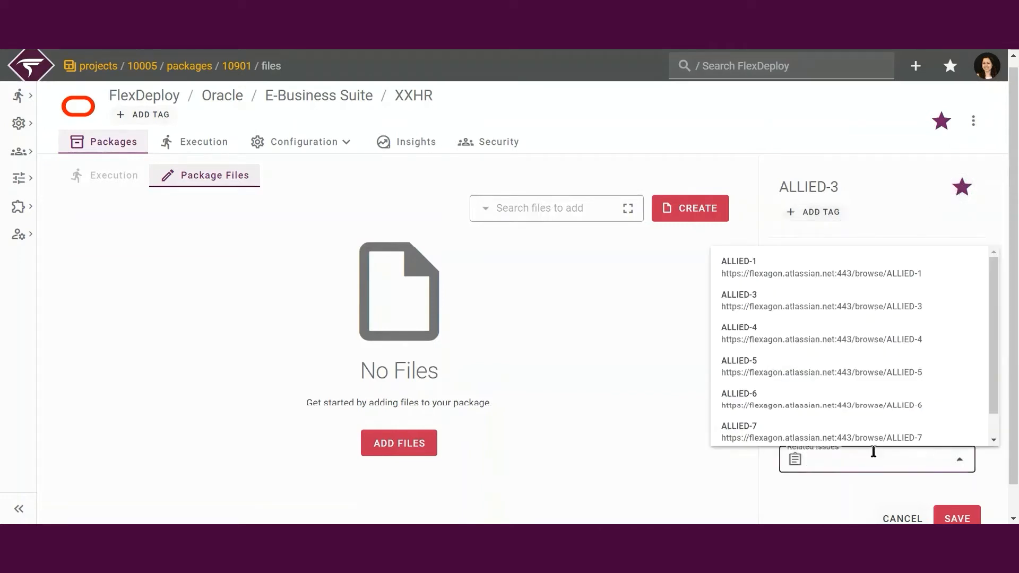
{"action": "type", "text": "ALLIED-3"}
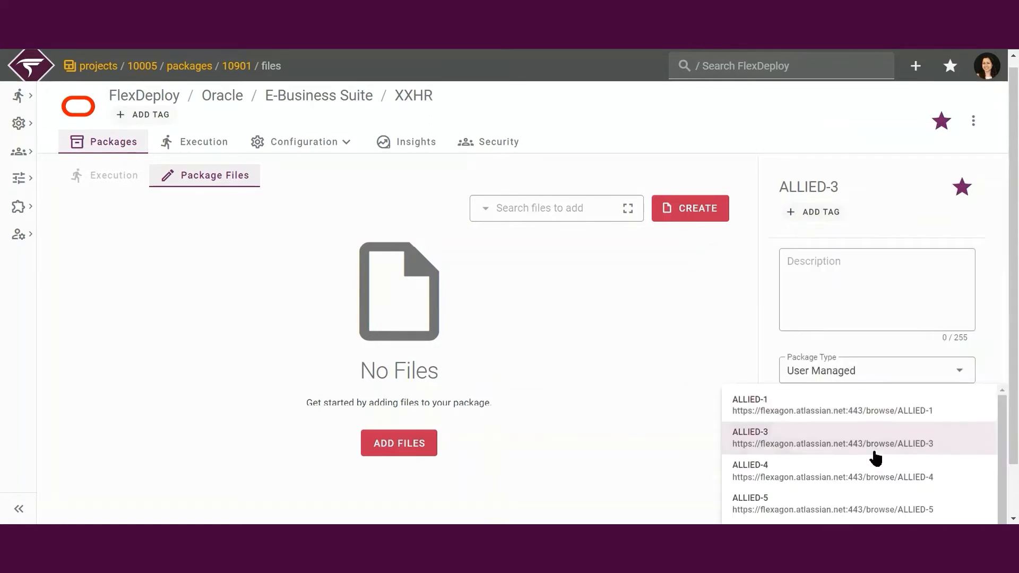
{"action": "left_click", "coordinate": [989, 352]}
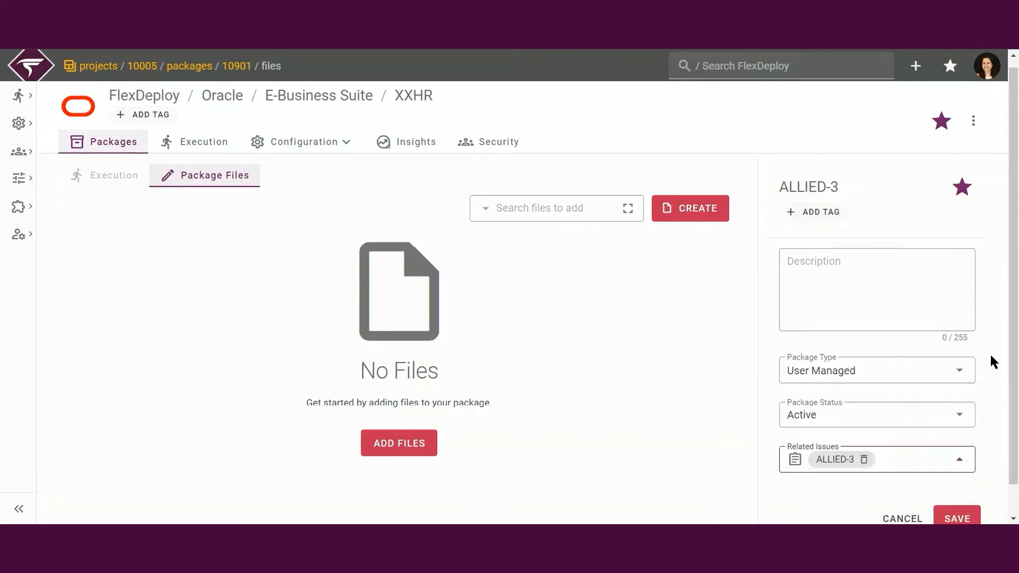
{"action": "left_click", "coordinate": [955, 518]}
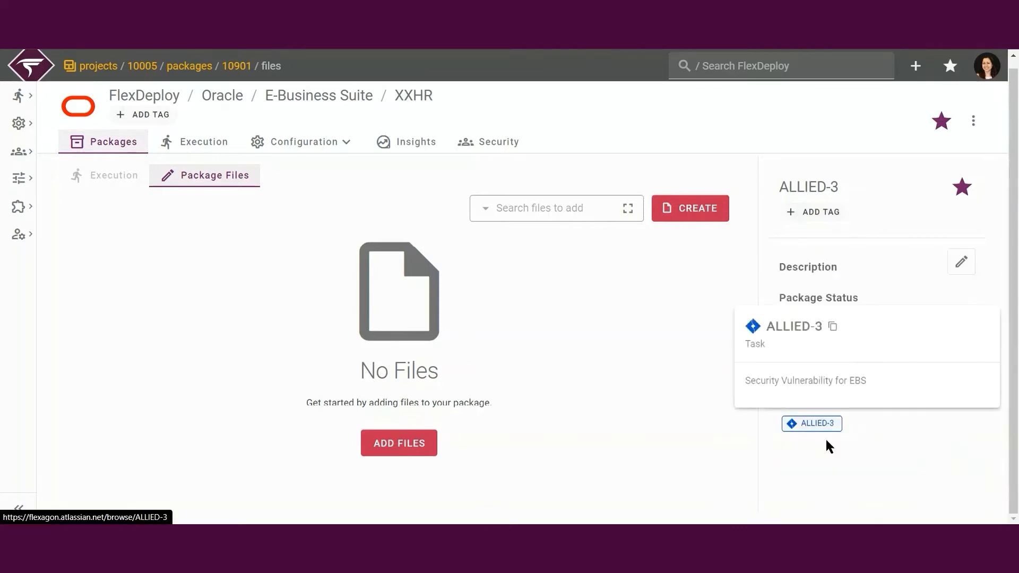
- Add the files /sql/XXHR_PER_SOCIETIES.sql and /forms/US/AKDATTRS.fmb to the package and save the selection
{"action": "left_click", "coordinate": [626, 211]}
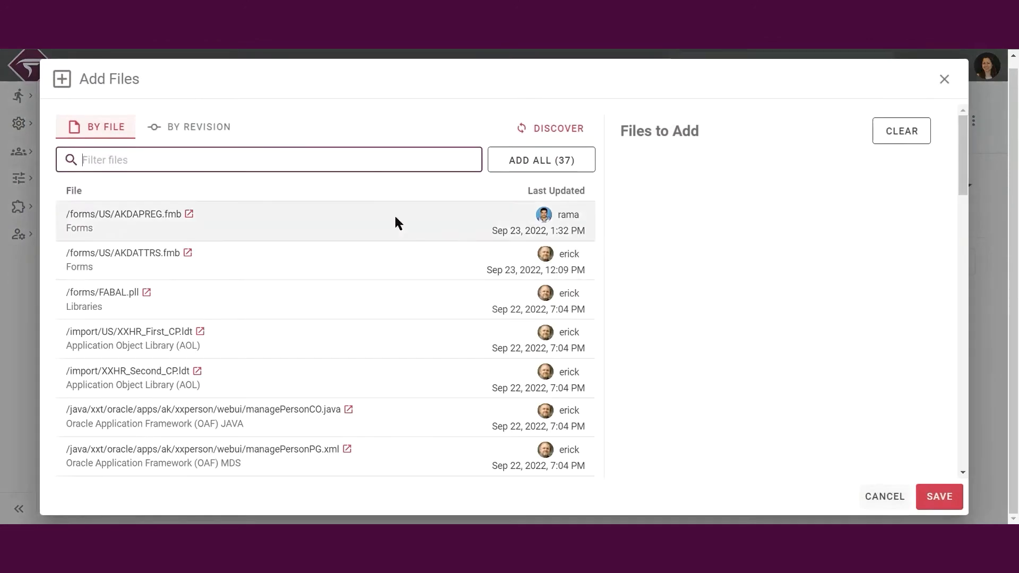
{"action": "left_click", "coordinate": [195, 130]}
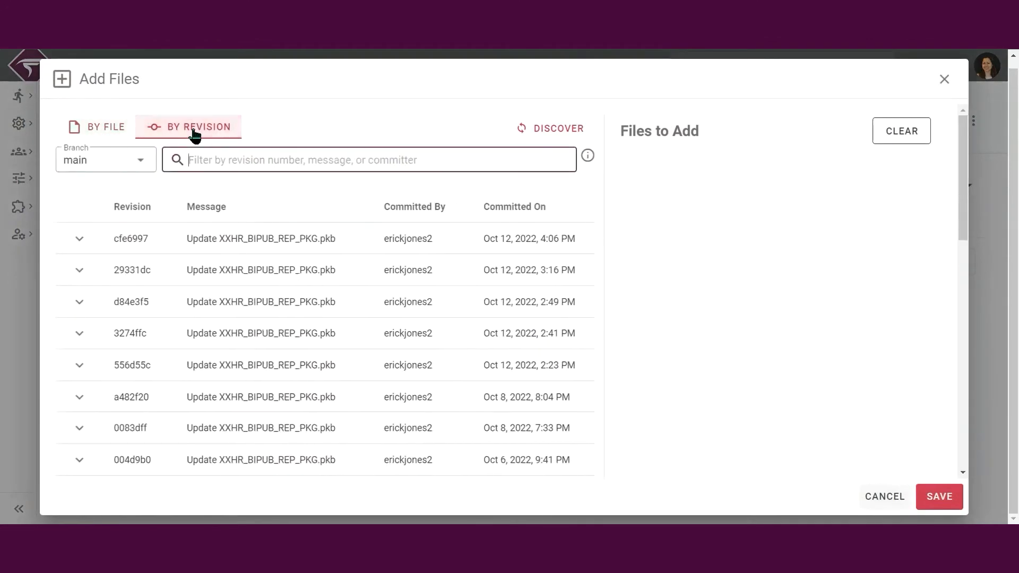
{"action": "left_click", "coordinate": [81, 240]}
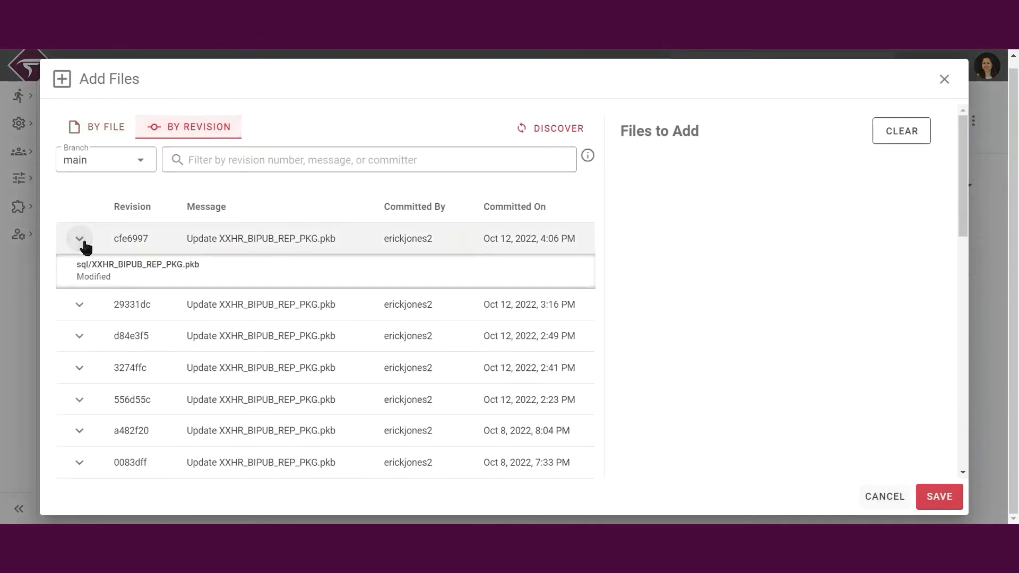
{"action": "type", "text": "sql"}
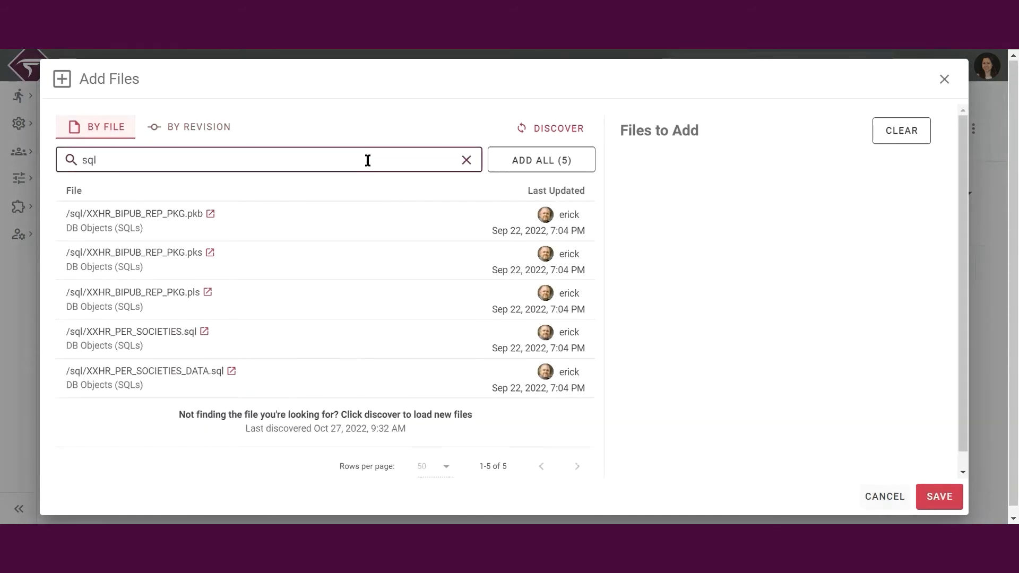
{"action": "left_click", "coordinate": [332, 331]}
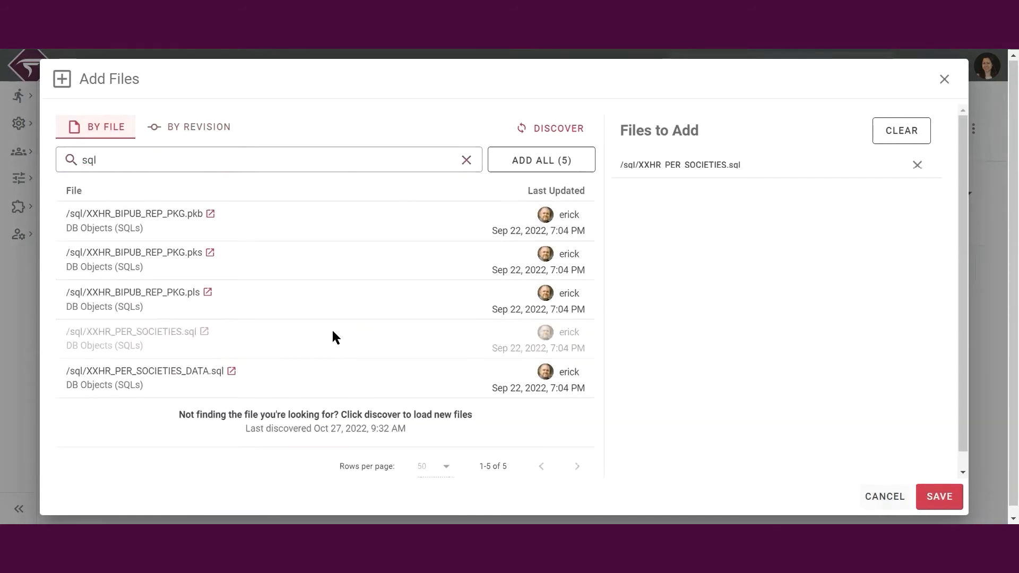
{"action": "left_click", "coordinate": [403, 253]}
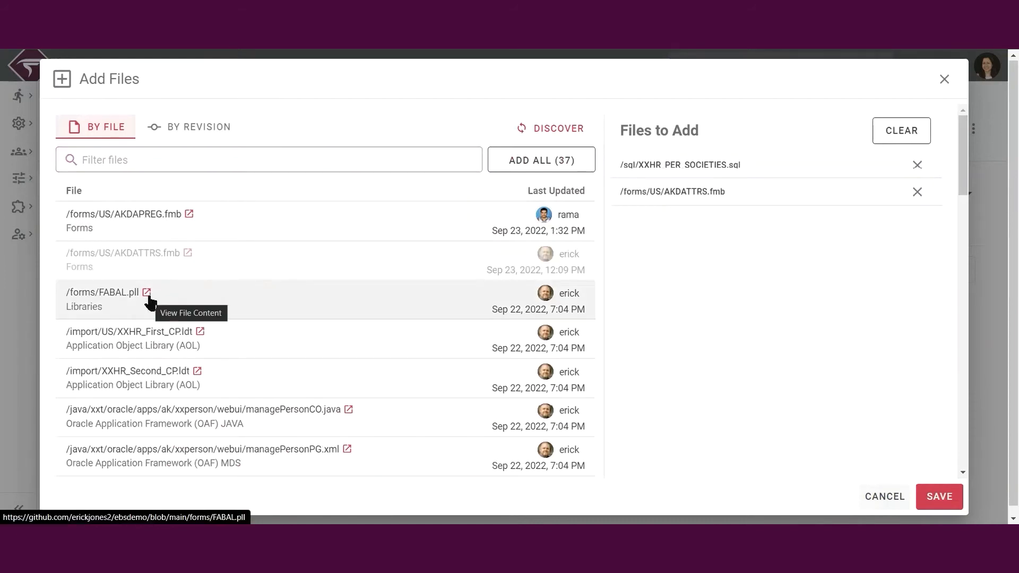
{"action": "left_click", "coordinate": [937, 497]}
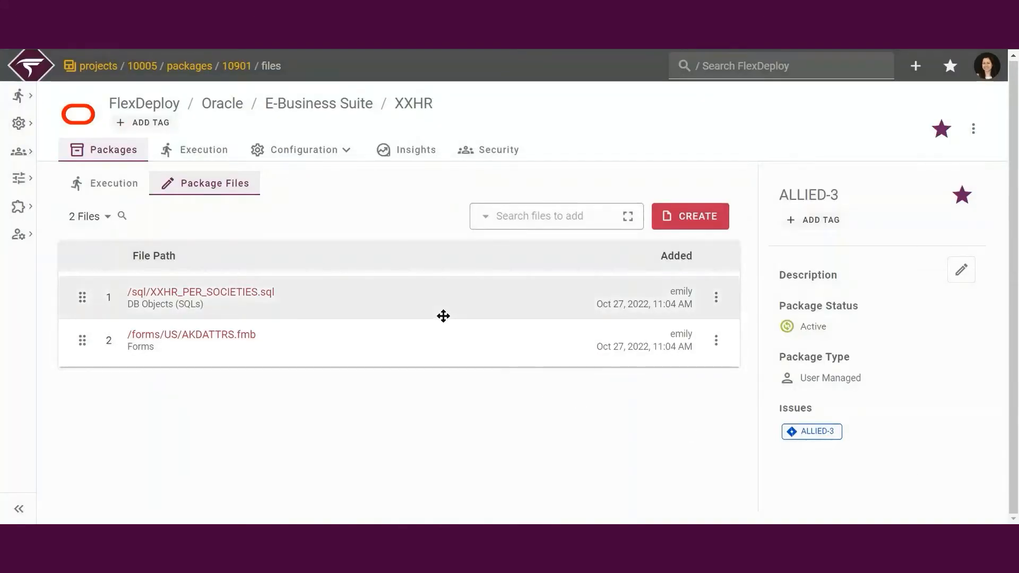
- Move /sql/XXHR_PER_SOCIETIES.sql below the form file in the package order, and restore the original file order
{"action": "left_click_drag", "start_coordinate": [443, 316], "coordinate": [434, 341]}
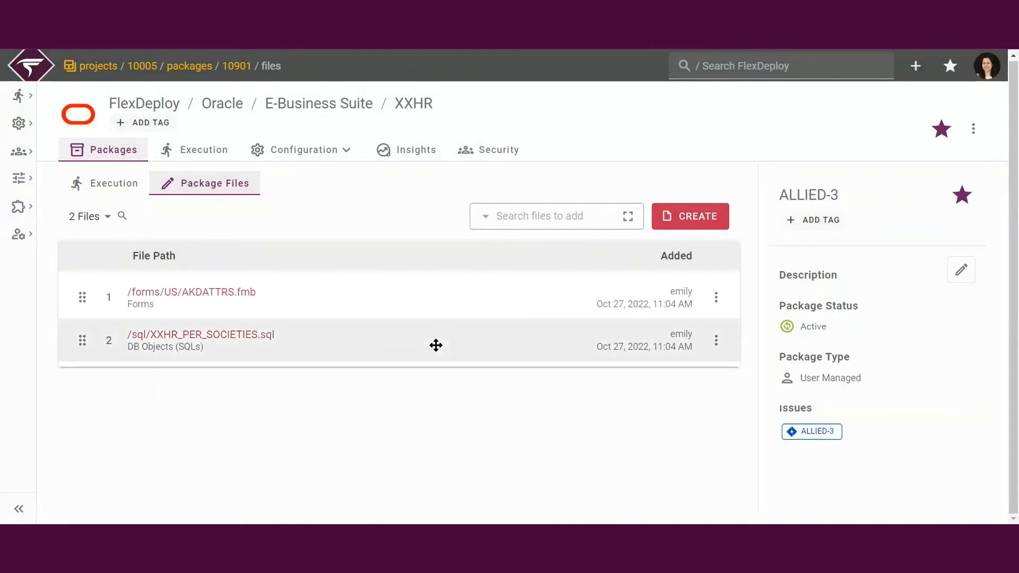
{"action": "left_click", "coordinate": [109, 217]}
{"action": "left_click", "coordinate": [145, 228]}
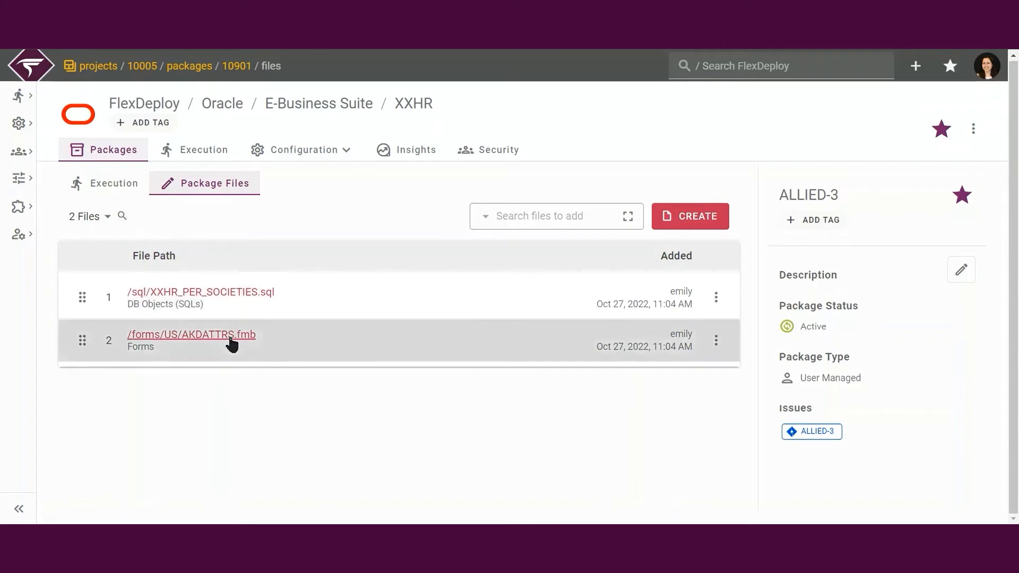
- Review the file attributes of /forms/US/AKDATTRS.fmb from its source through its deploy command, and save the file
{"action": "left_click", "coordinate": [231, 339]}
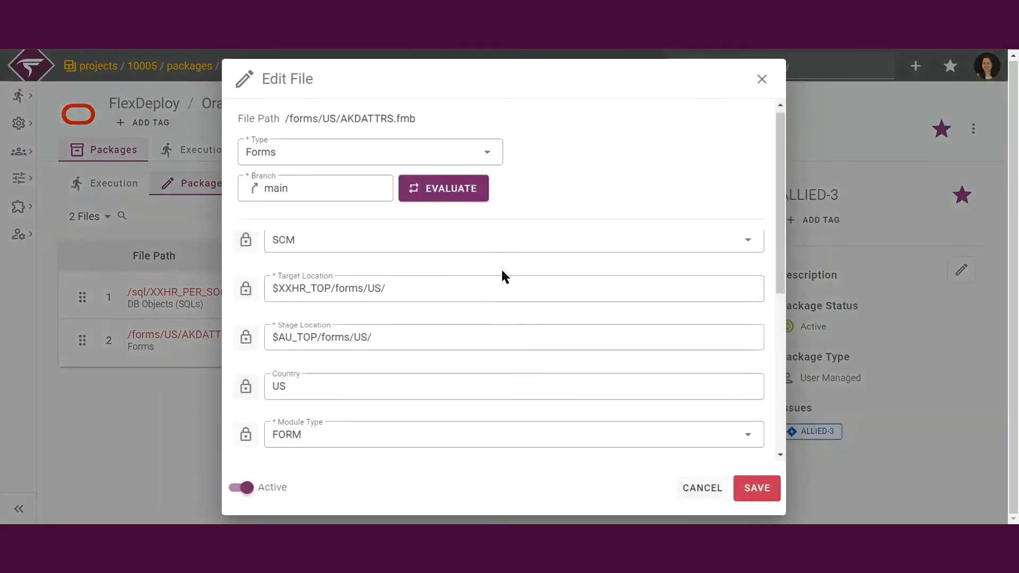
{"action": "scroll", "coordinate": [500, 268], "scroll_direction": "down", "scroll_amount": 2}
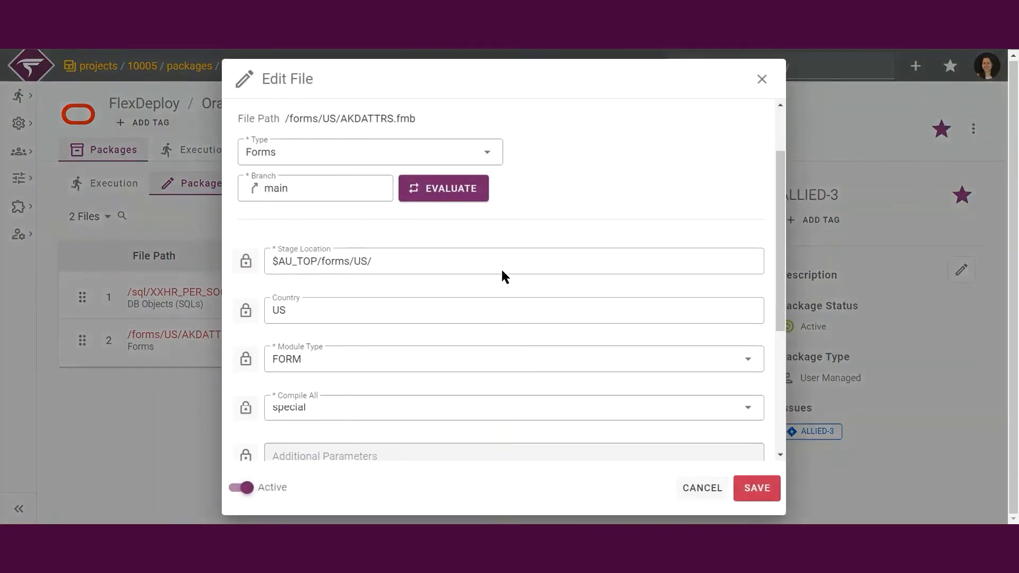
{"action": "scroll", "coordinate": [501, 268], "scroll_direction": "down", "scroll_amount": 1}
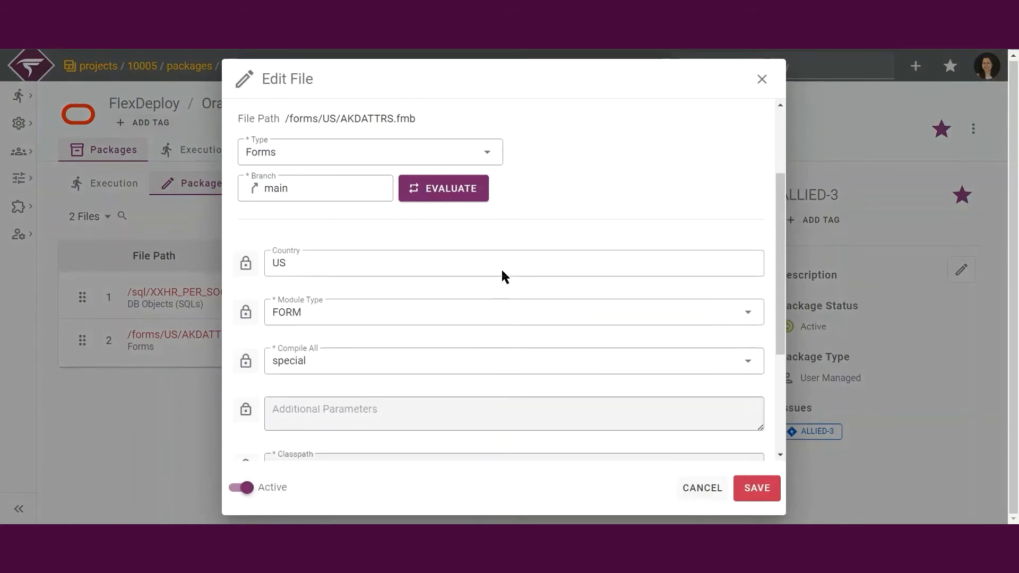
{"action": "scroll", "coordinate": [501, 268], "scroll_direction": "down", "scroll_amount": 4}
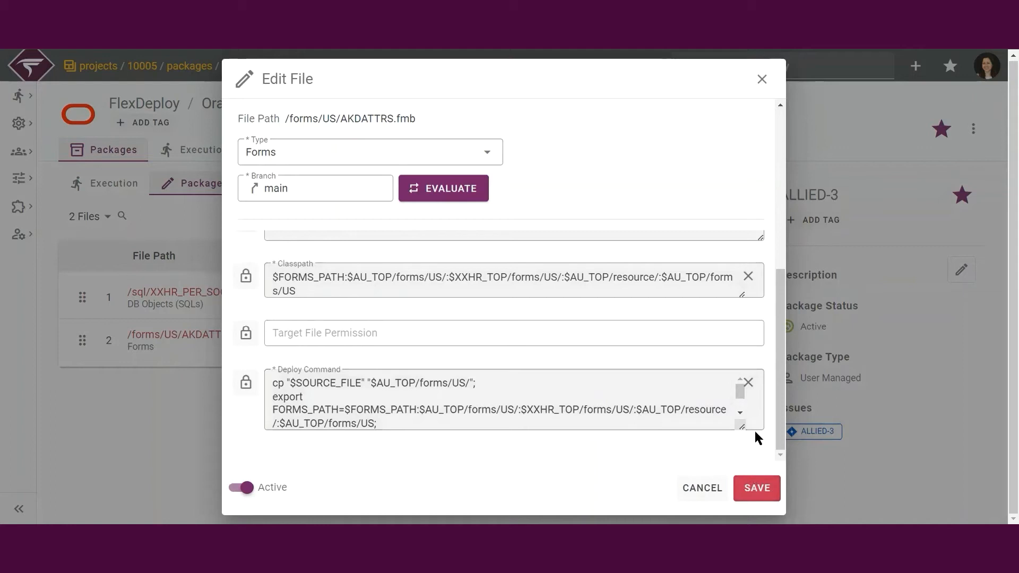
{"action": "left_click_drag", "start_coordinate": [779, 422], "coordinate": [778, 252]}
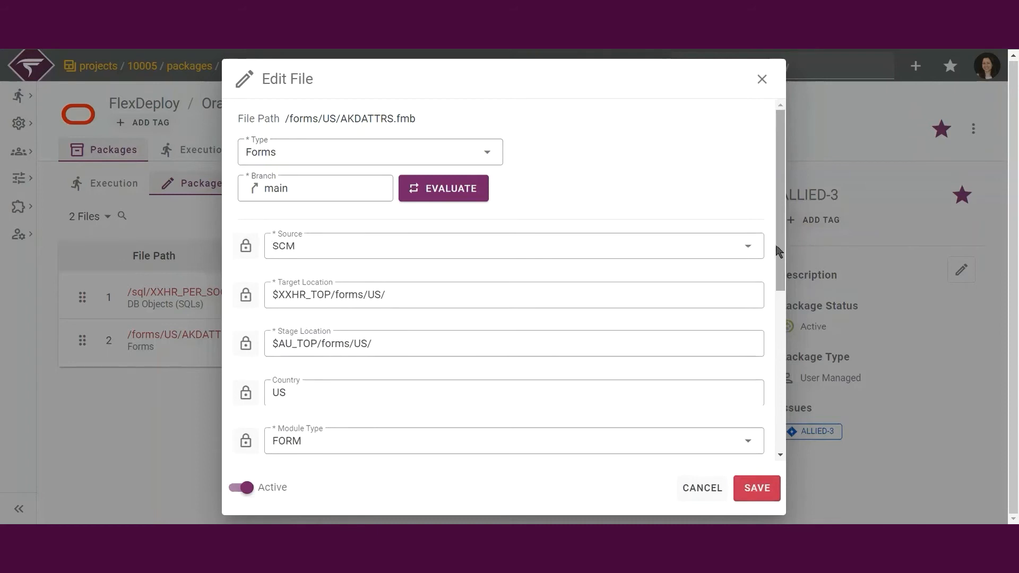
{"action": "left_click", "coordinate": [757, 486]}
- Check the file revision choices and submit a build of the package from the main branch for the Development environment
{"action": "left_click", "coordinate": [118, 186]}
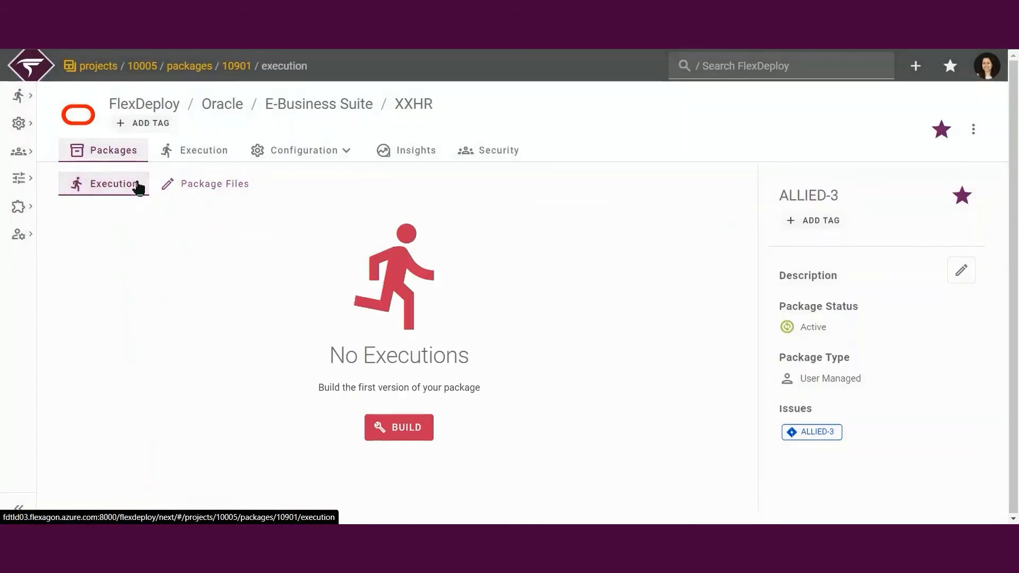
{"action": "left_click", "coordinate": [411, 432]}
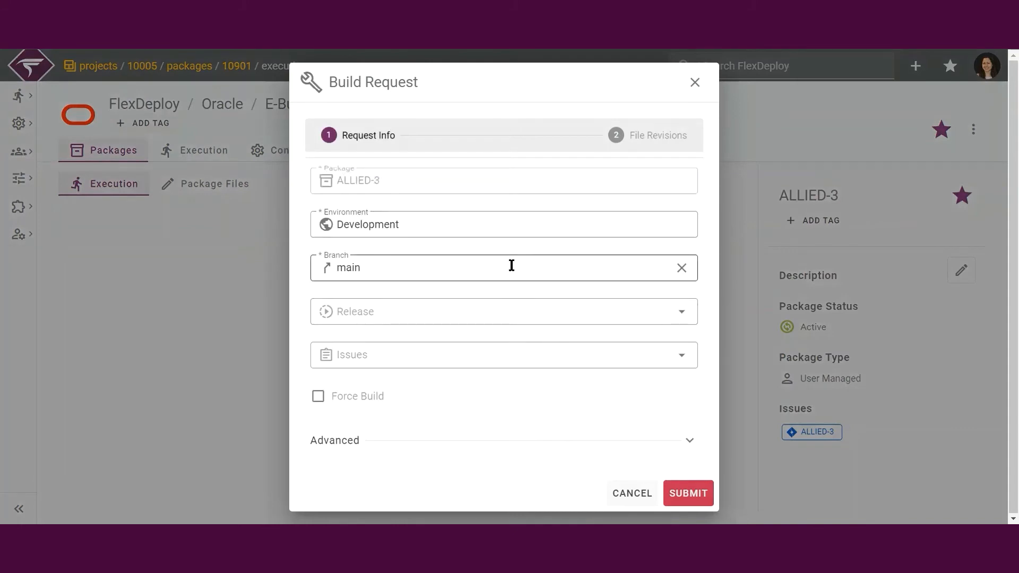
{"action": "left_click", "coordinate": [656, 135]}
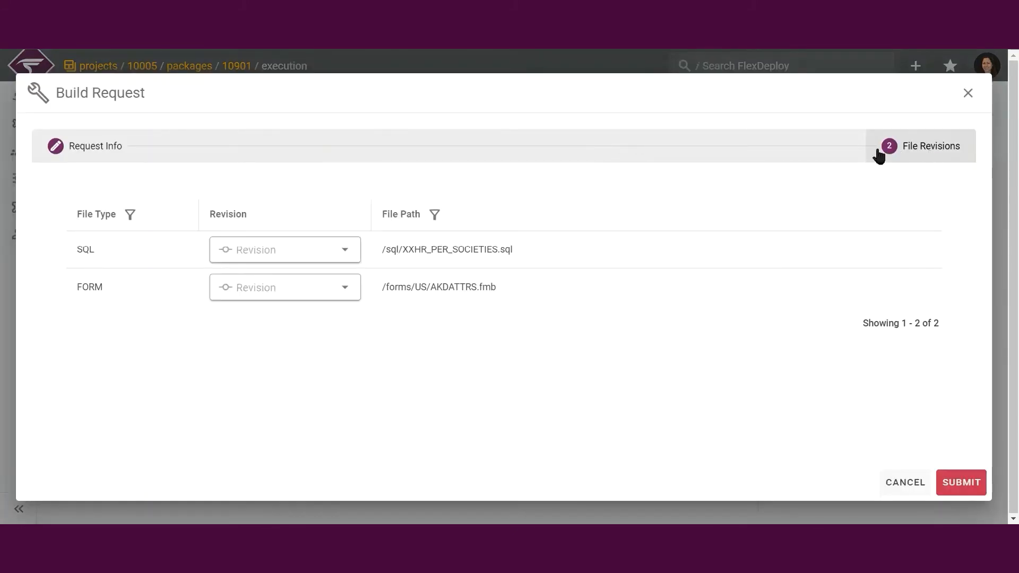
{"action": "left_click", "coordinate": [283, 247]}
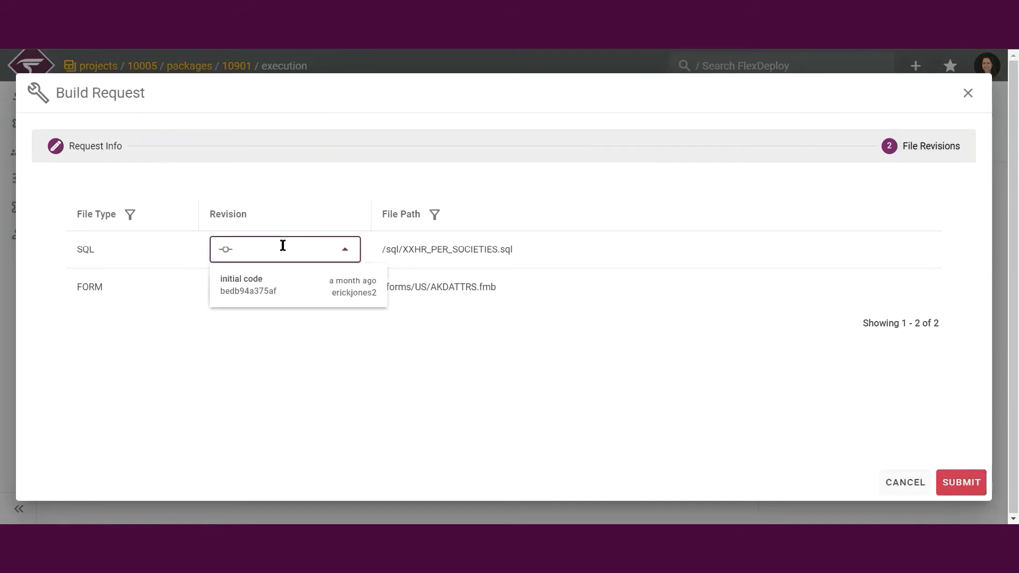
{"action": "left_click", "coordinate": [459, 327]}
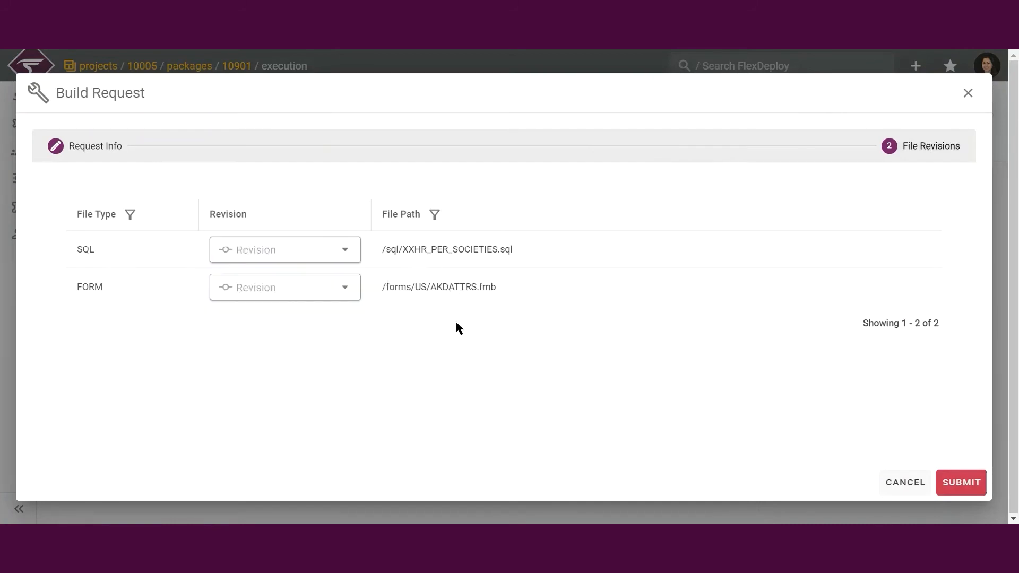
{"action": "left_click", "coordinate": [964, 484]}
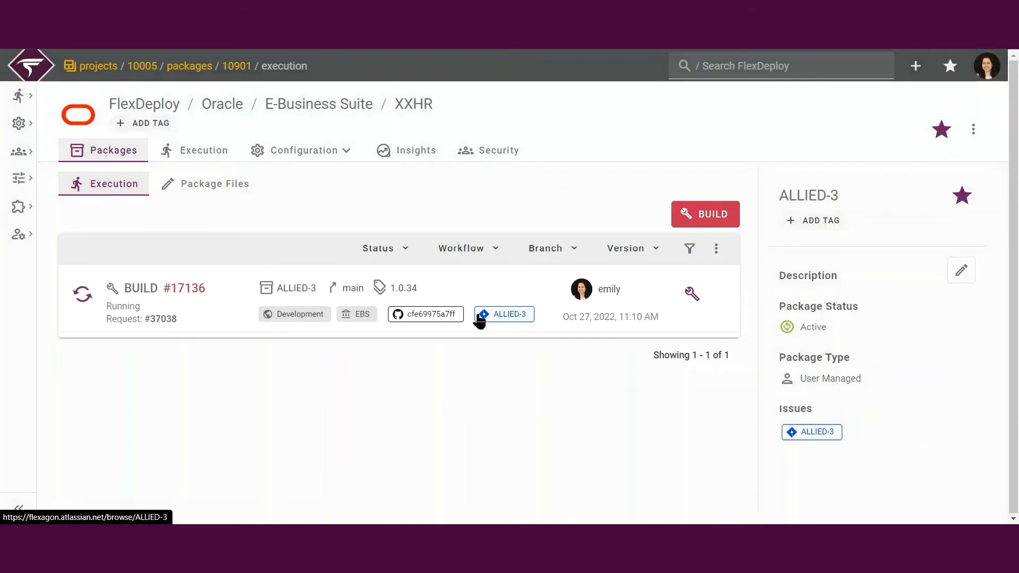
{"action": "mouse_move", "coordinate": [479, 319]}
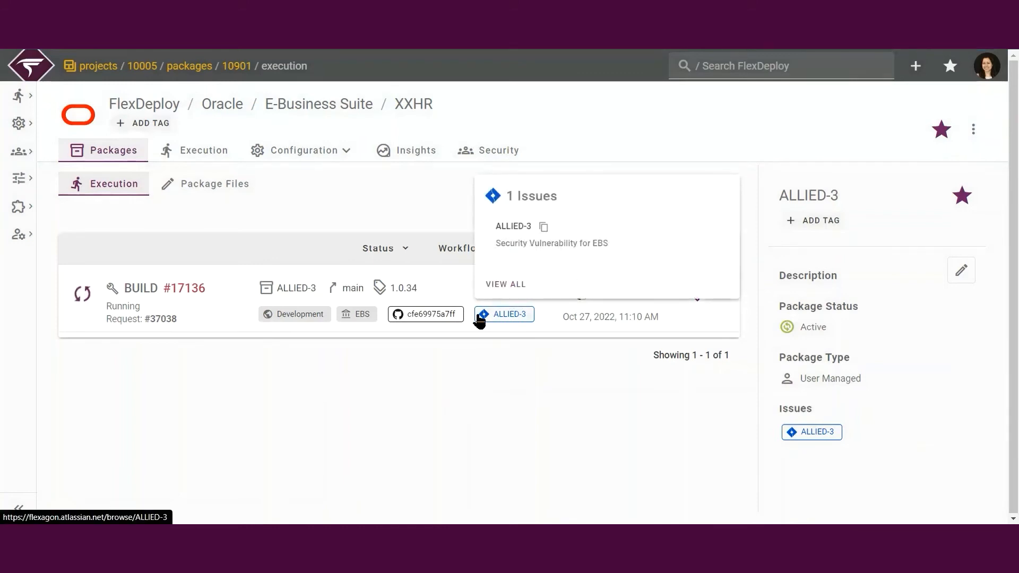
- Check the commit linked to the ALLIED-3 build, and review the EBSLT01 plugin log of its Build EBS step
{"action": "mouse_move", "coordinate": [442, 317]}
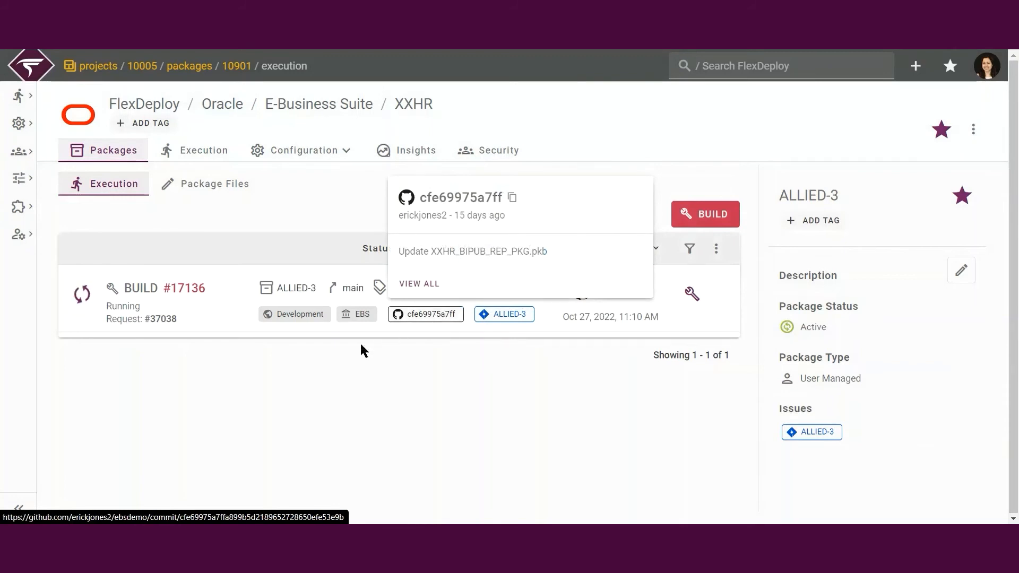
{"action": "left_click", "coordinate": [180, 291]}
{"action": "left_click", "coordinate": [149, 276]}
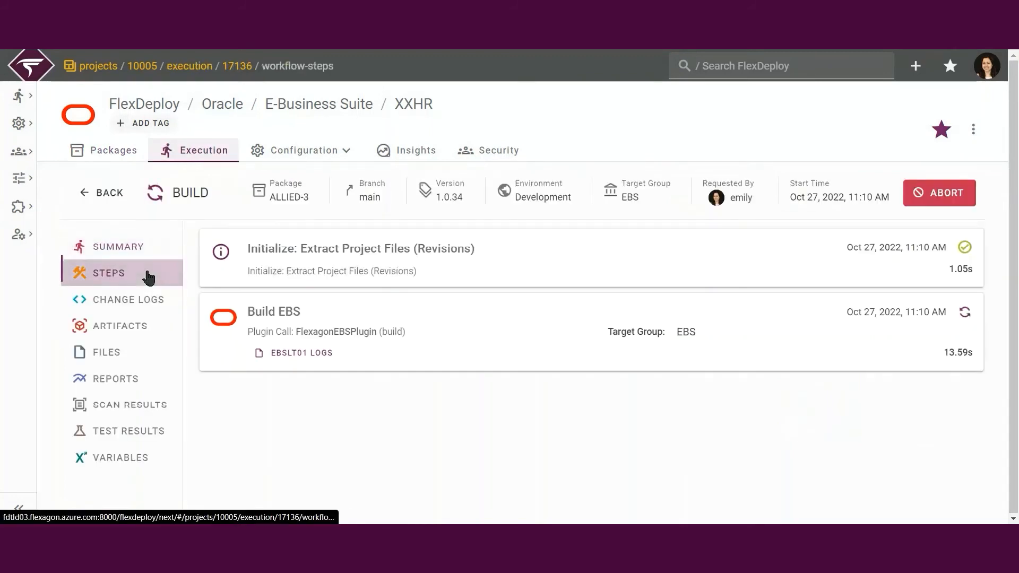
{"action": "left_click", "coordinate": [294, 356]}
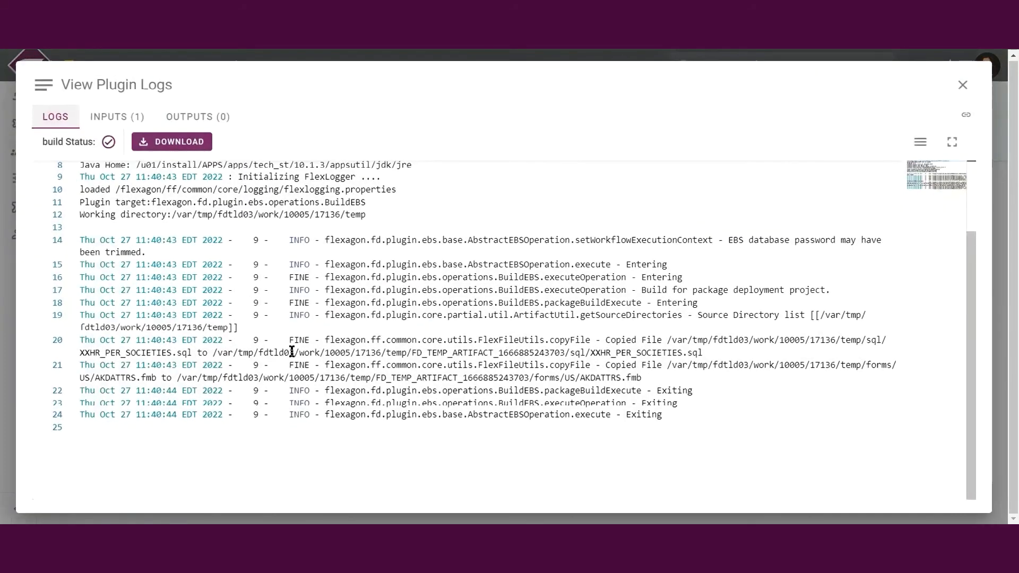
{"action": "left_click", "coordinate": [962, 86]}
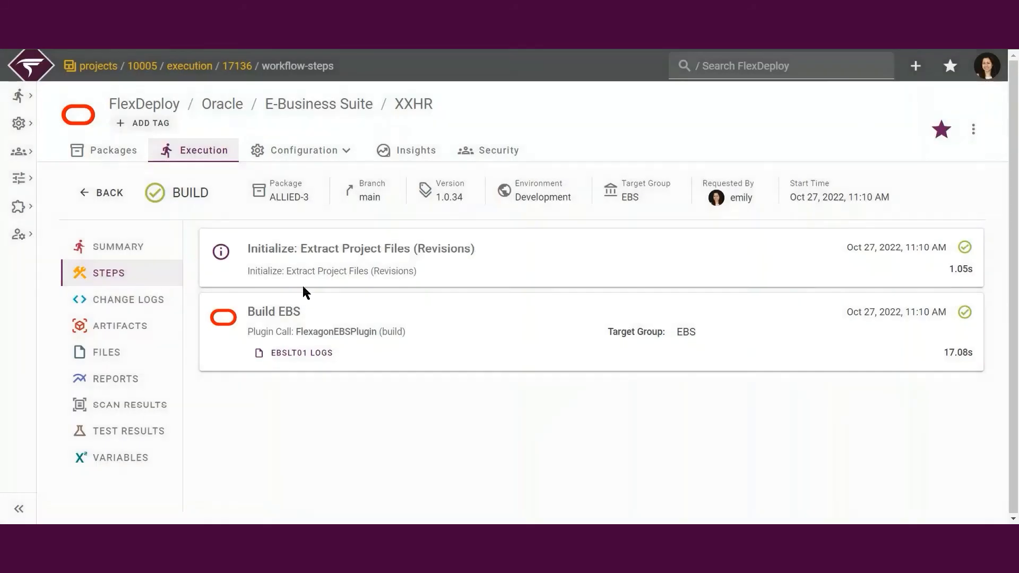
- Review the build's file list through the commit details and its artifacts, and return to the package's executions
{"action": "left_click", "coordinate": [133, 351]}
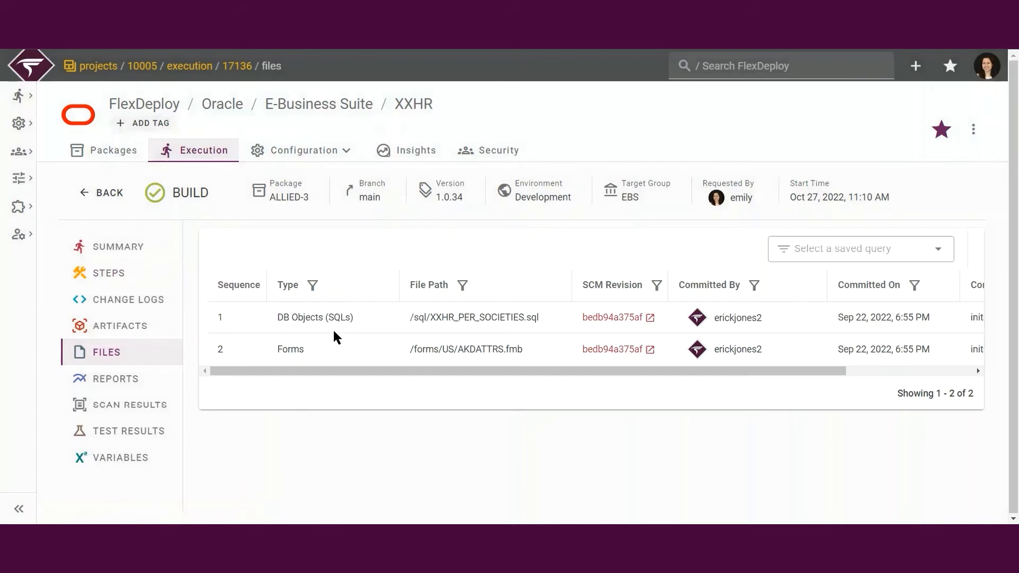
{"action": "left_click_drag", "start_coordinate": [352, 370], "coordinate": [480, 368]}
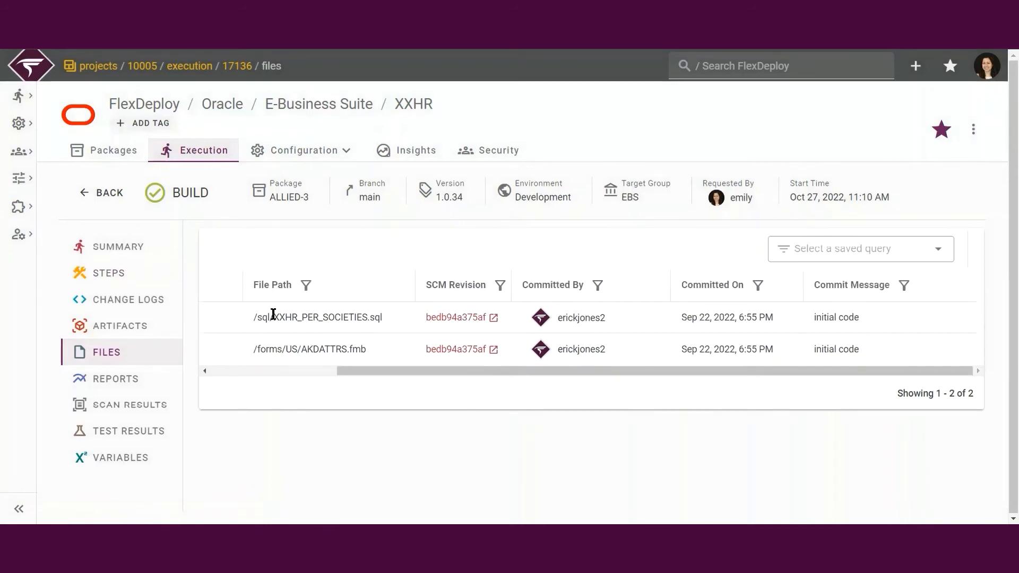
{"action": "left_click", "coordinate": [146, 323]}
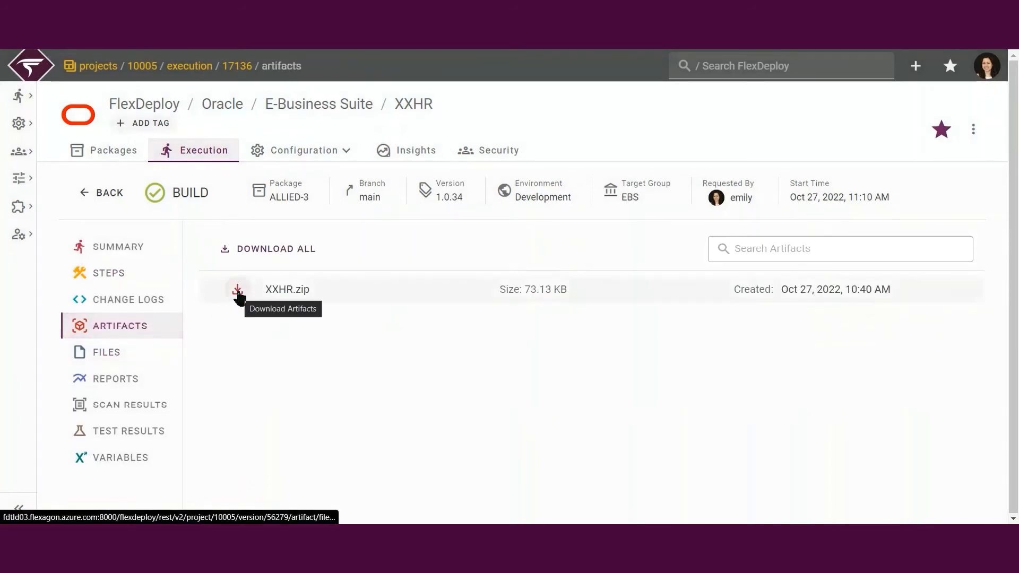
{"action": "left_click", "coordinate": [103, 192]}
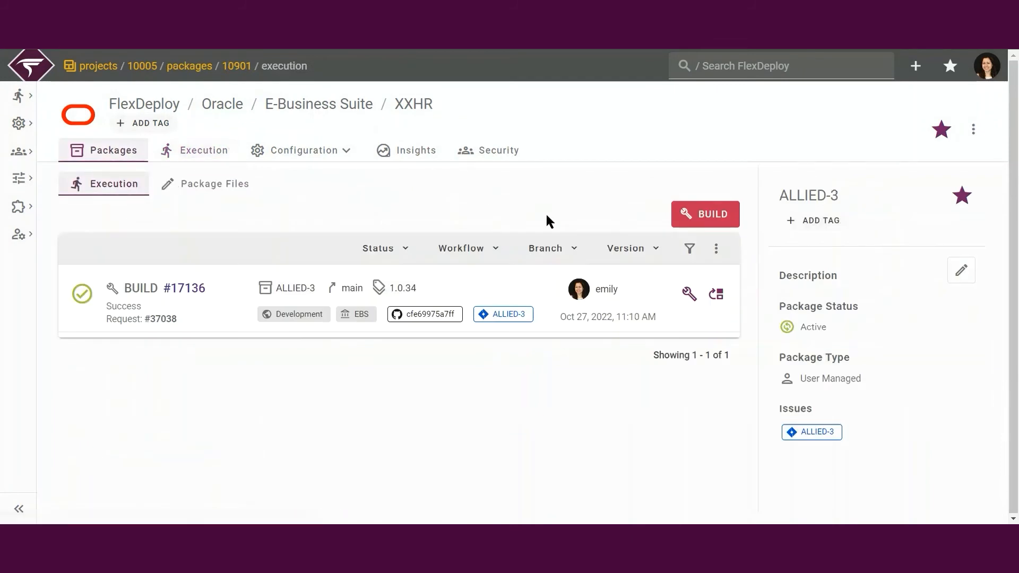
- Submit a deploy request for the built ALLIED-3 package version 1.0.34 to the Test environment with target group EBS
{"action": "left_click", "coordinate": [716, 294]}
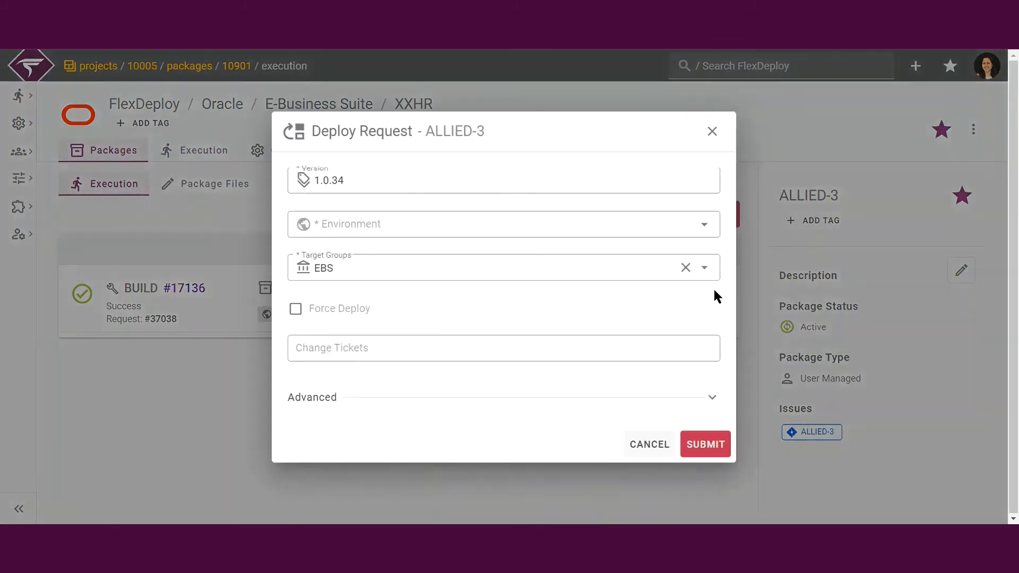
{"action": "left_click", "coordinate": [587, 220]}
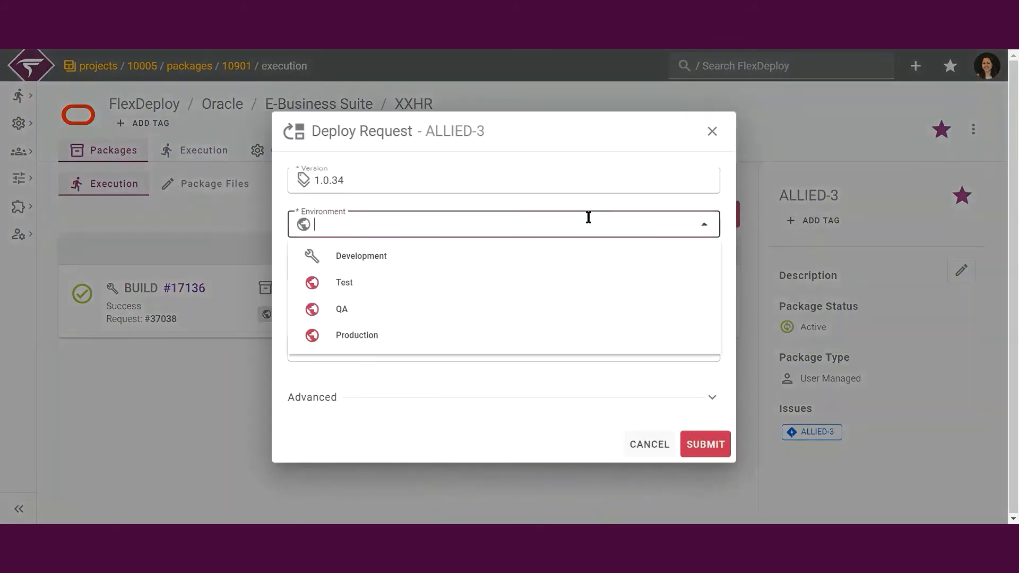
{"action": "left_click", "coordinate": [480, 285]}
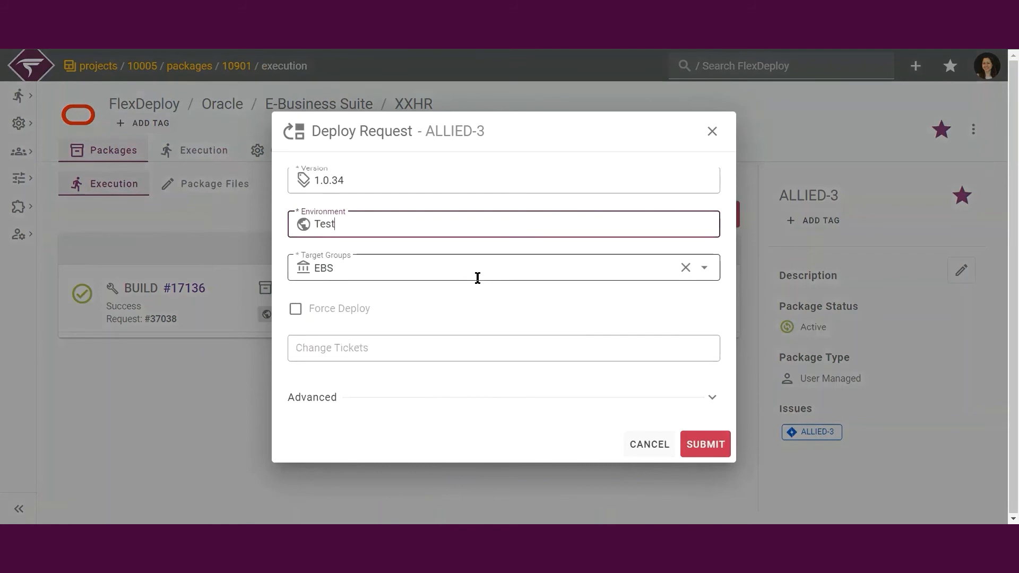
{"action": "left_click", "coordinate": [702, 446]}
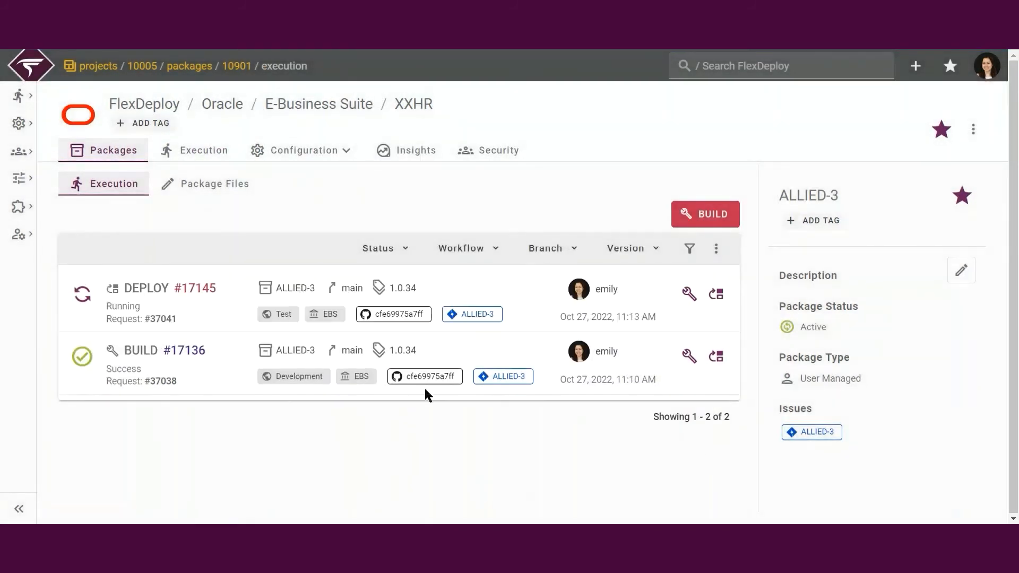
- Open the Test deployment of ALLIED-3 and review the EBSLT01 plugin log of its Deploy EBS step
{"action": "left_click", "coordinate": [200, 288]}
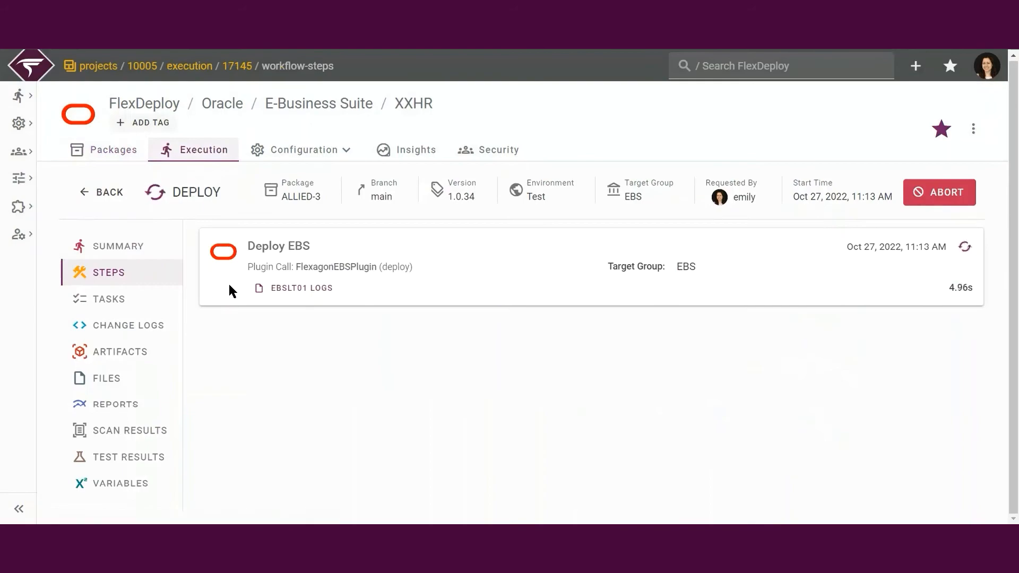
{"action": "left_click", "coordinate": [276, 289]}
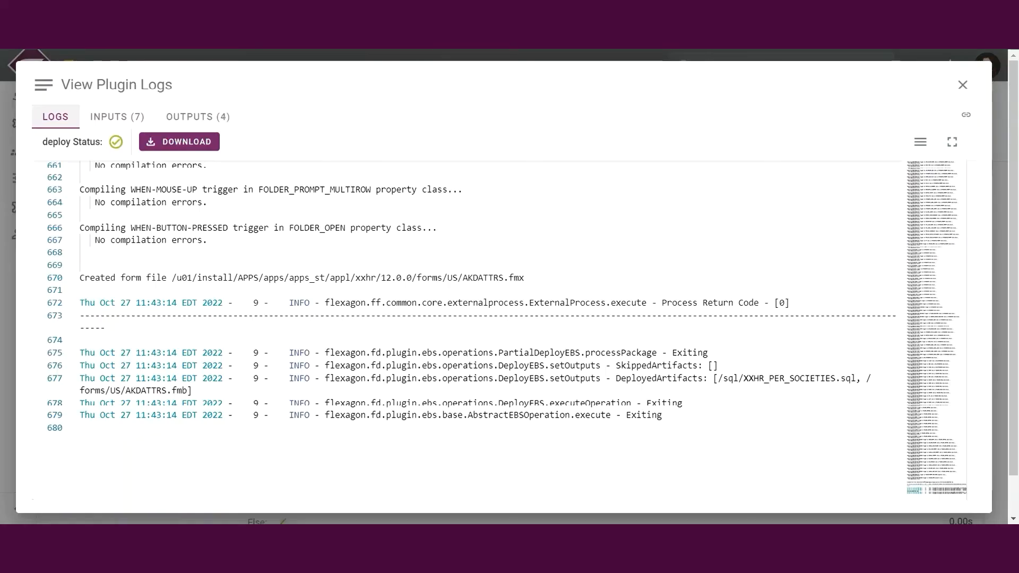
{"action": "left_click", "coordinate": [962, 84]}
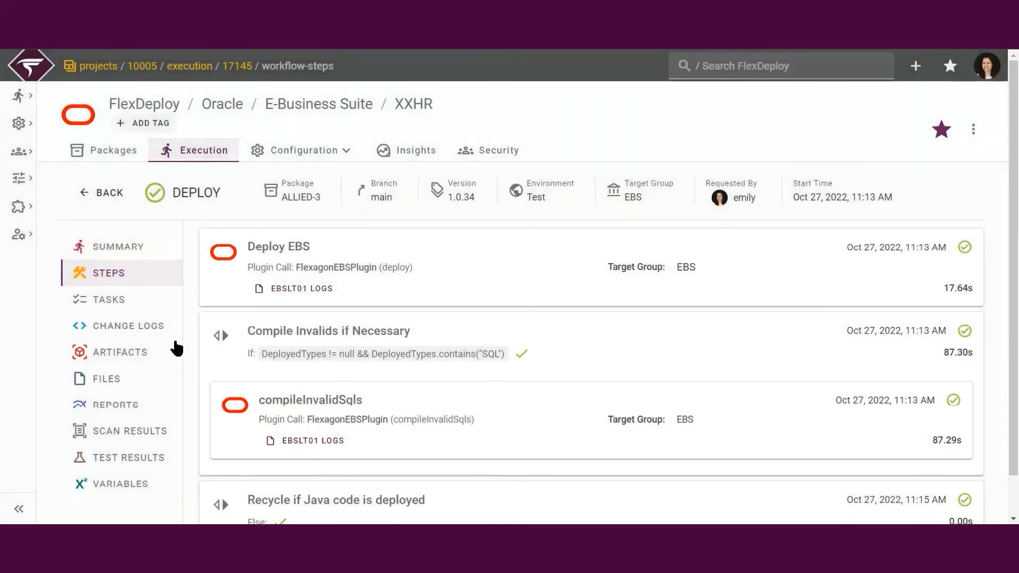
- Check the status of each file in the Test deployment, and return to the ALLIED-3 package's executions
{"action": "left_click", "coordinate": [143, 387]}
{"action": "left_click_drag", "start_coordinate": [224, 375], "coordinate": [195, 342]}
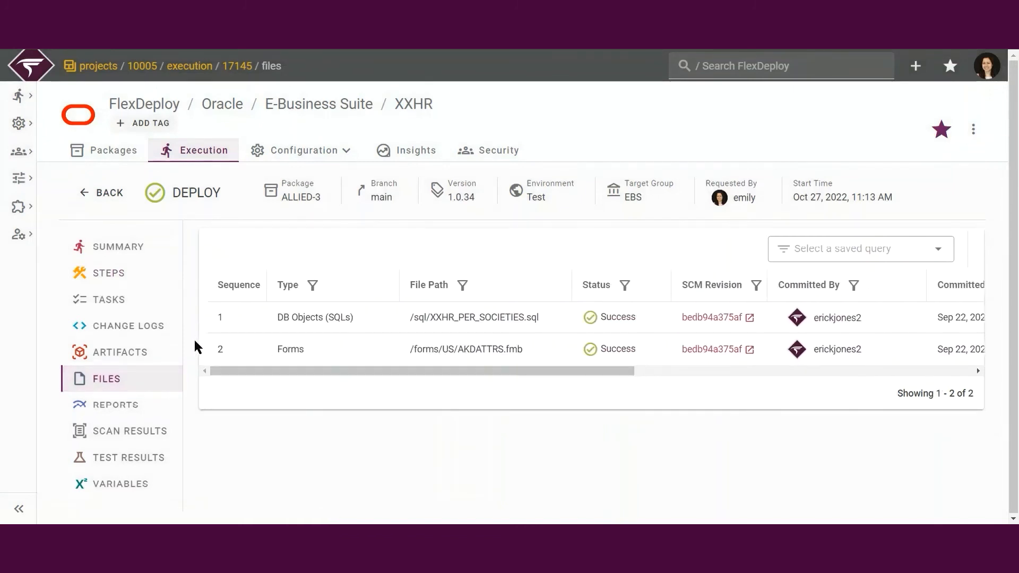
{"action": "left_click", "coordinate": [110, 194]}
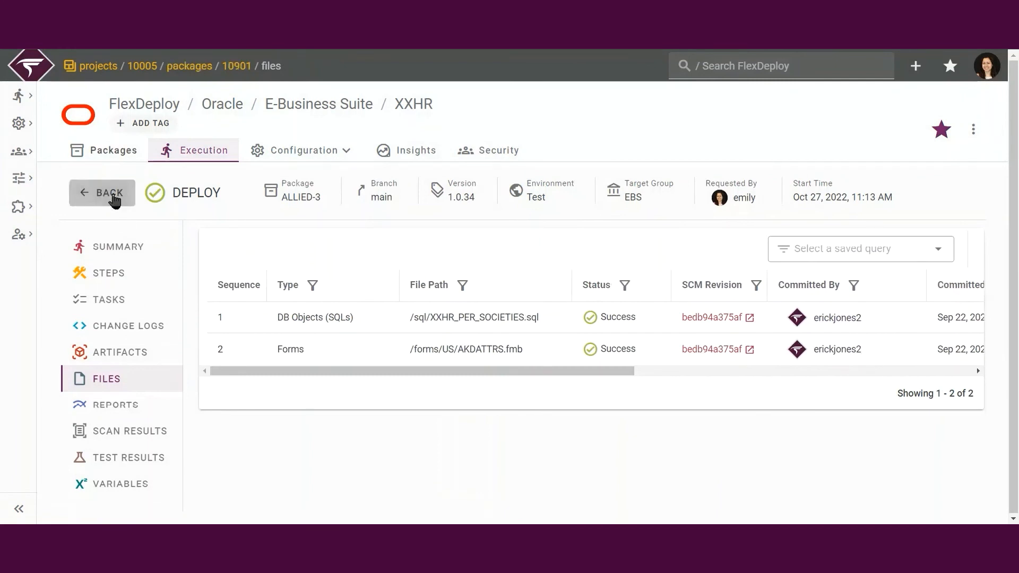
{"action": "left_click", "coordinate": [114, 198]}
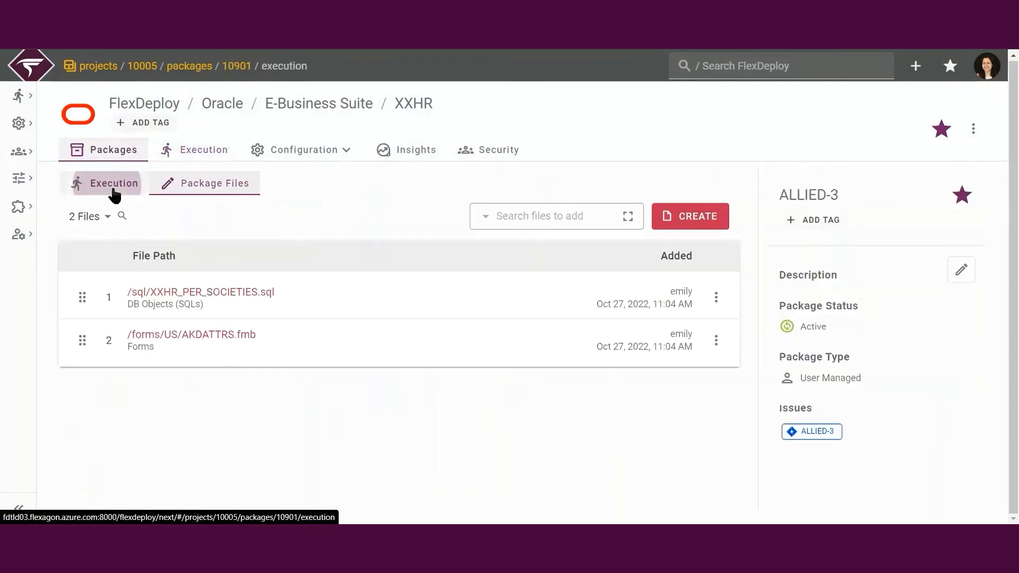